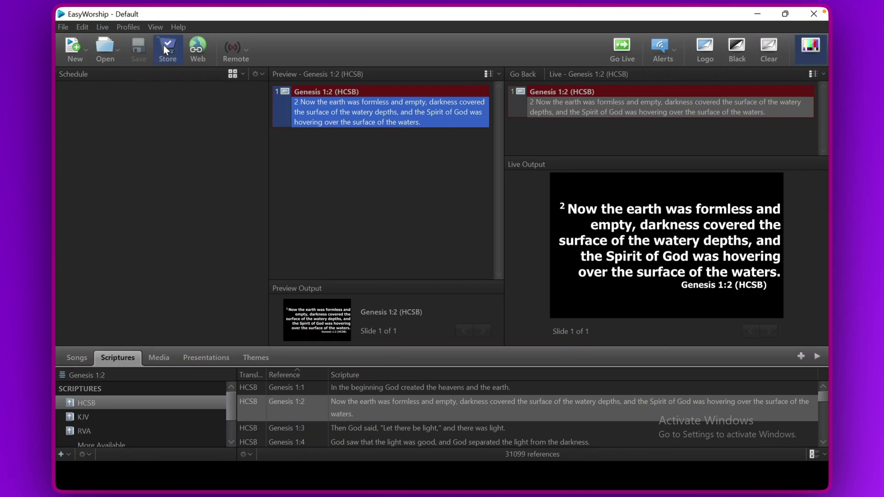
Open EasyWorship's Profiles Manager and reveal the Default profile's instance location path.
left_click(130, 27)
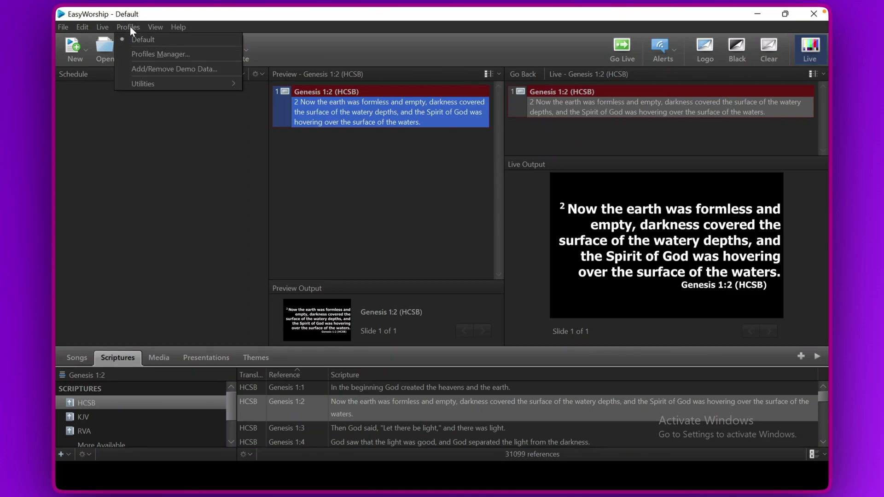
left_click(142, 54)
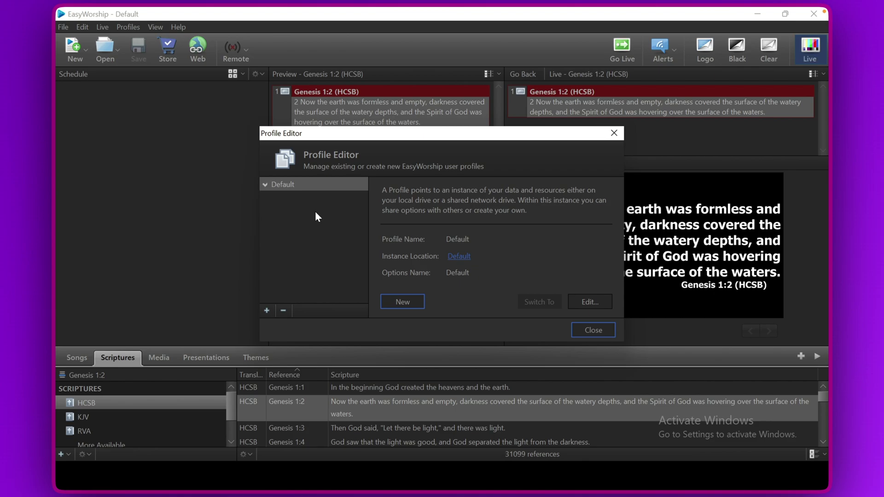
mouse_move(456, 260)
Open the Default instance folder and browse into v6.1 > Databases > Data to find SongWords.
left_click(459, 258)
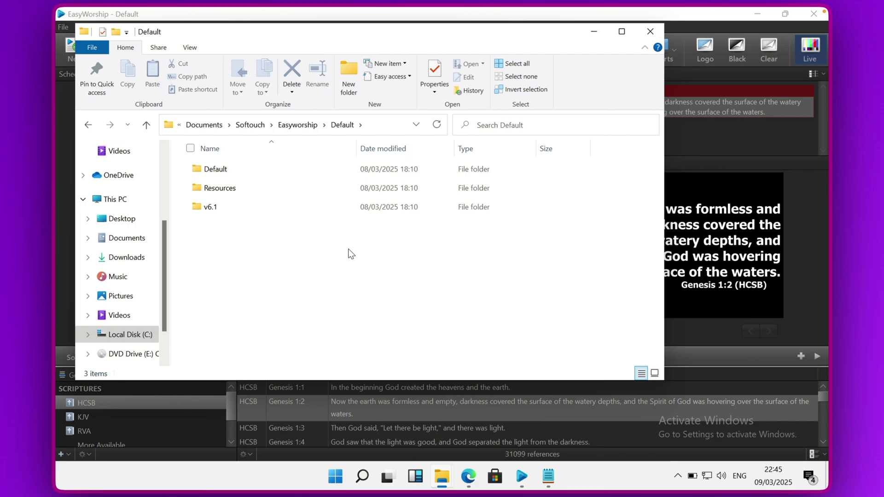
double_click(211, 207)
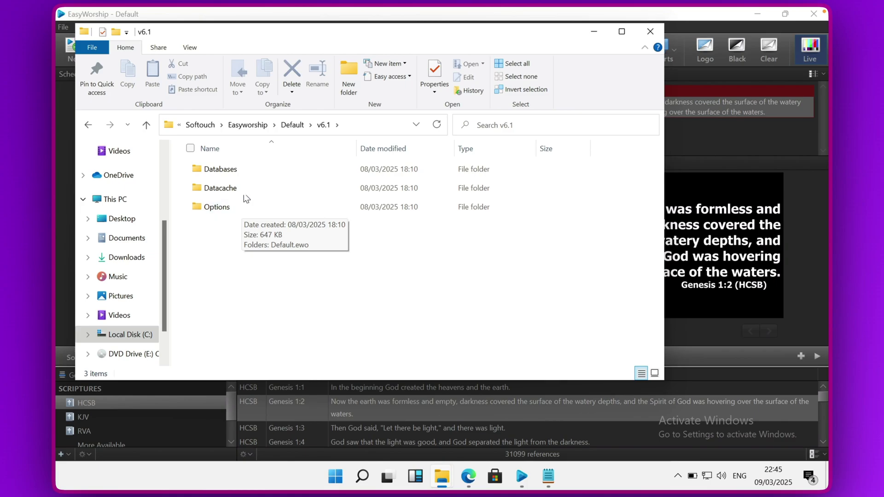
double_click(244, 170)
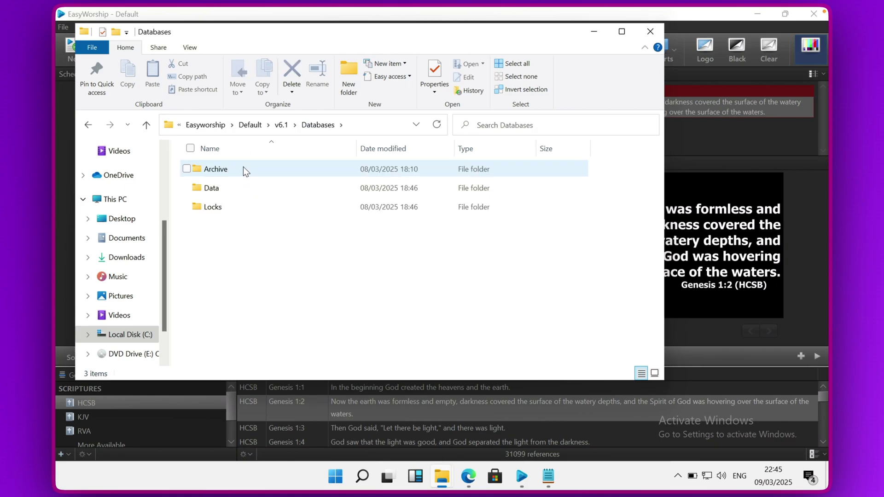
double_click(245, 191)
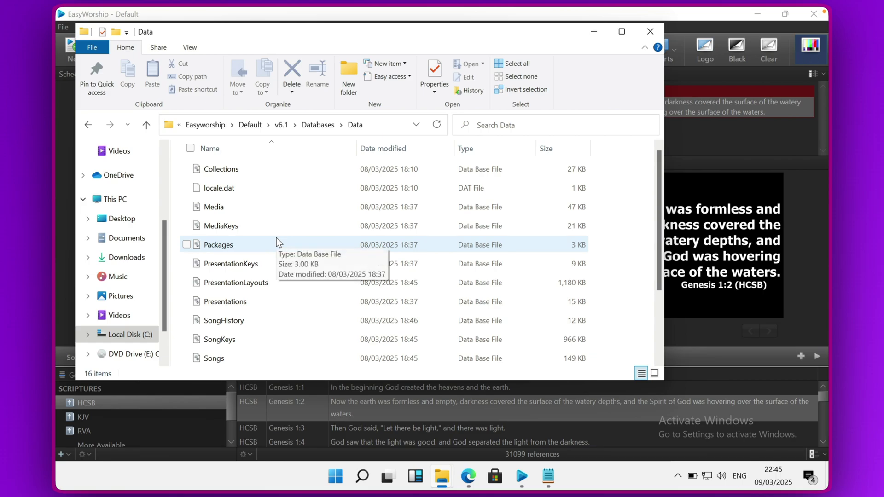
scroll(276, 237, "down", 5)
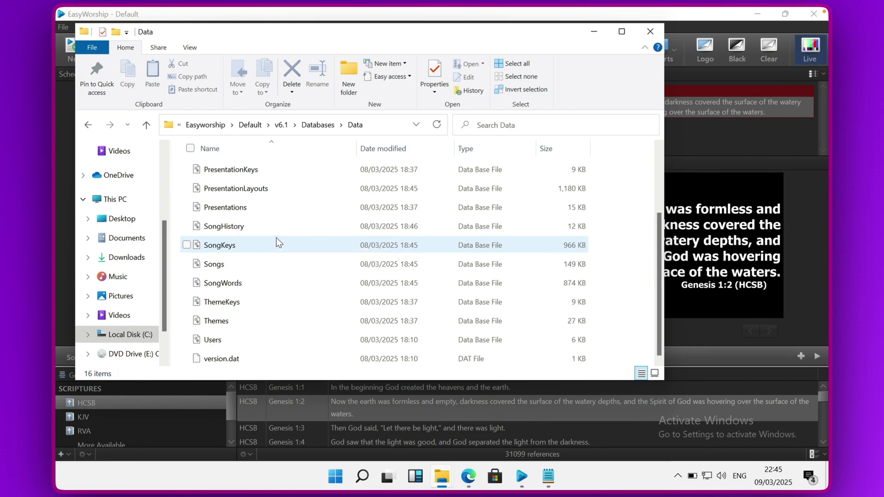
Copy the SongWords database file and paste it into the Documents folder in a second window.
right_click(239, 280)
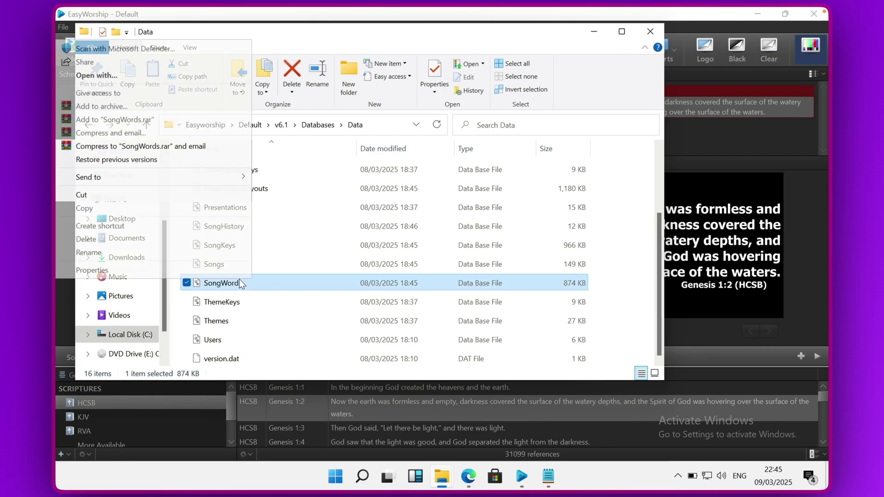
left_click(113, 207)
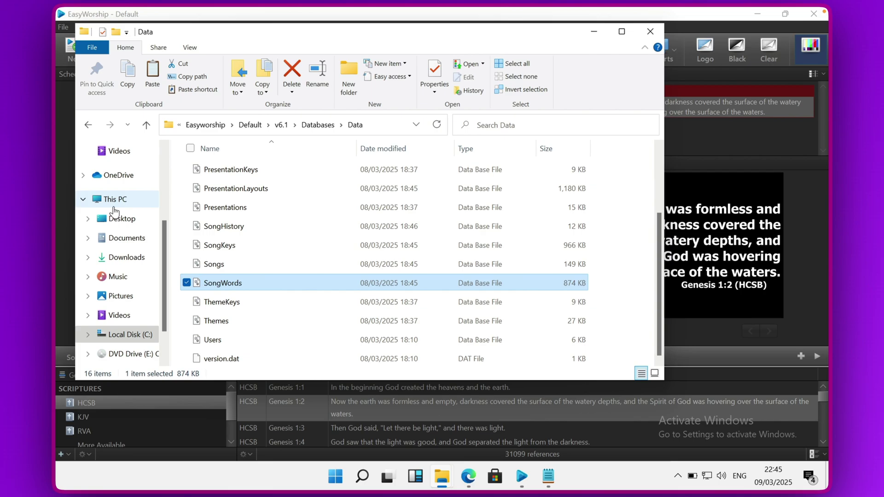
left_click(92, 48)
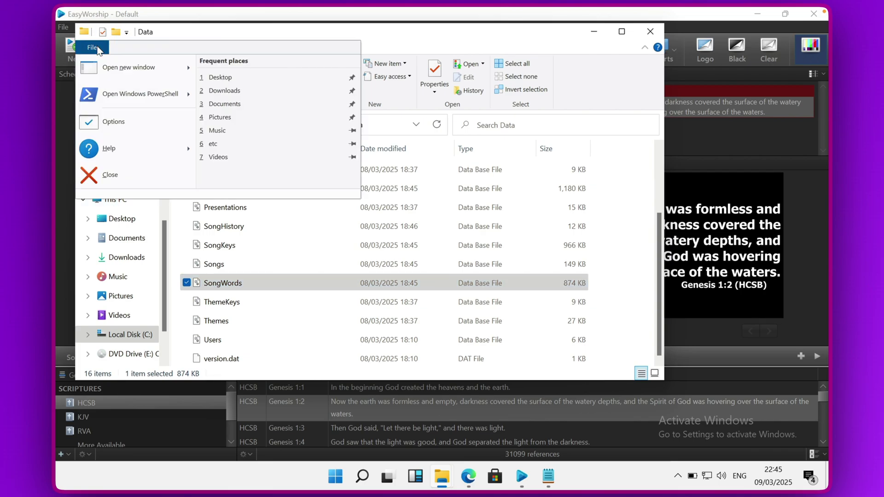
left_click(120, 68)
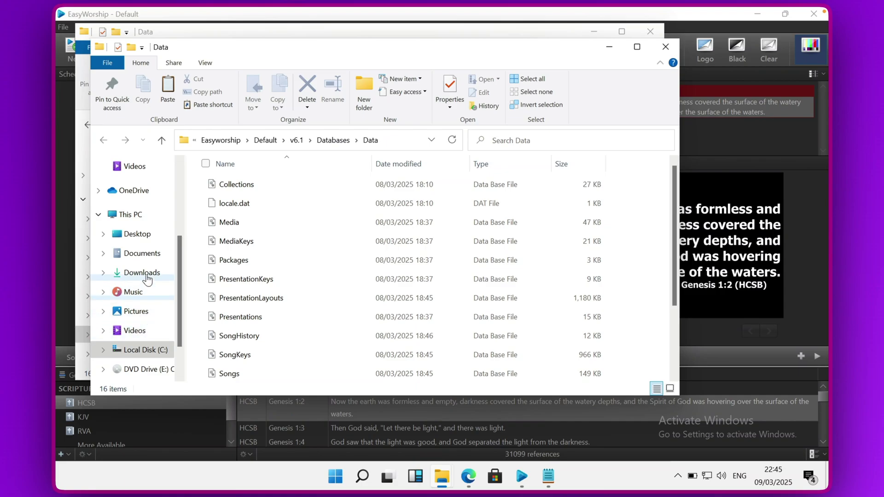
left_click(148, 253)
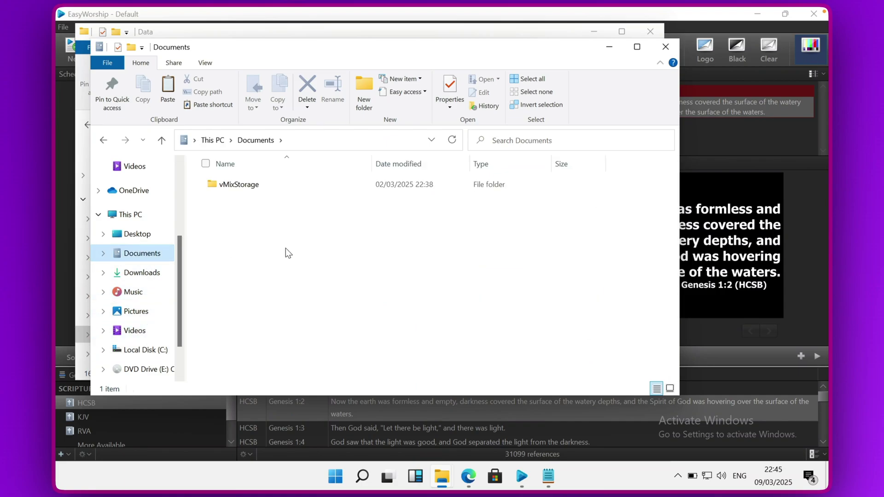
right_click(313, 244)
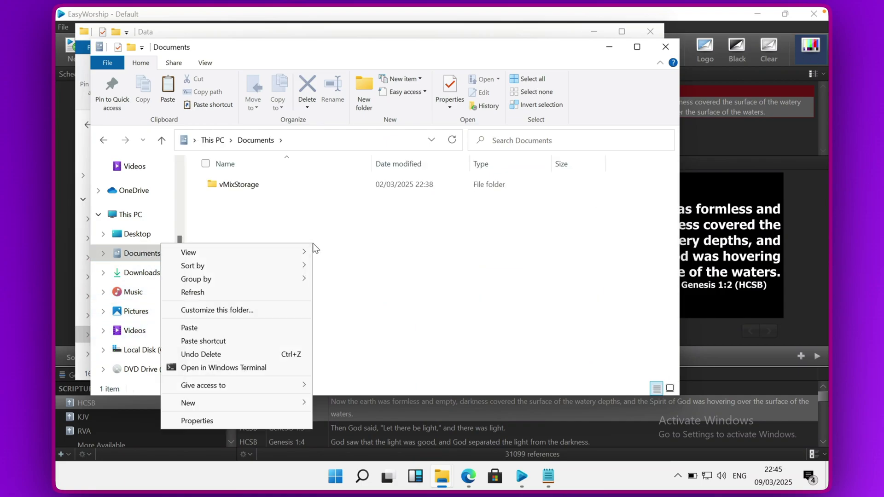
left_click(210, 328)
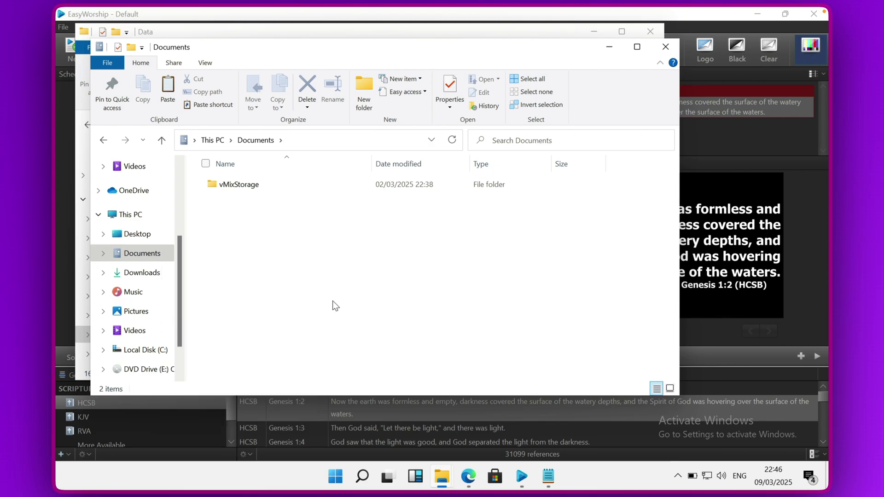
left_click(358, 267)
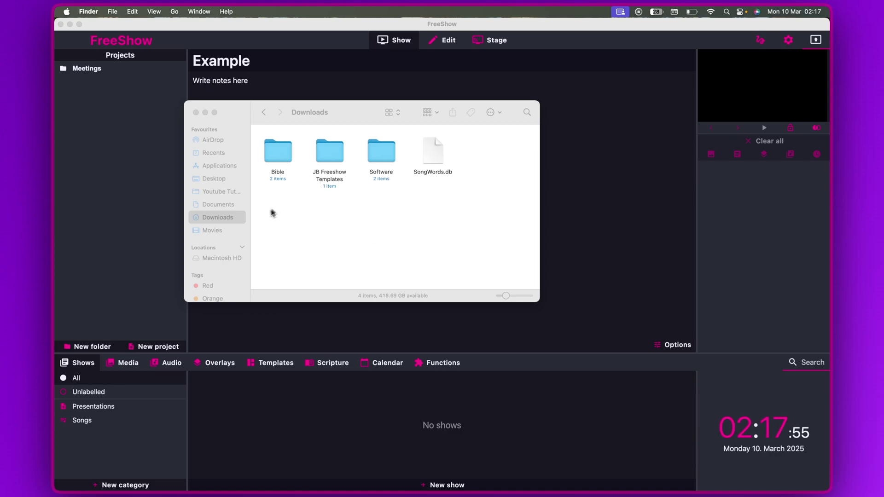
Import Downloads/SongWords.db into FreeShow using File > Import > EasyWorship.
left_click(248, 317)
left_click(123, 12)
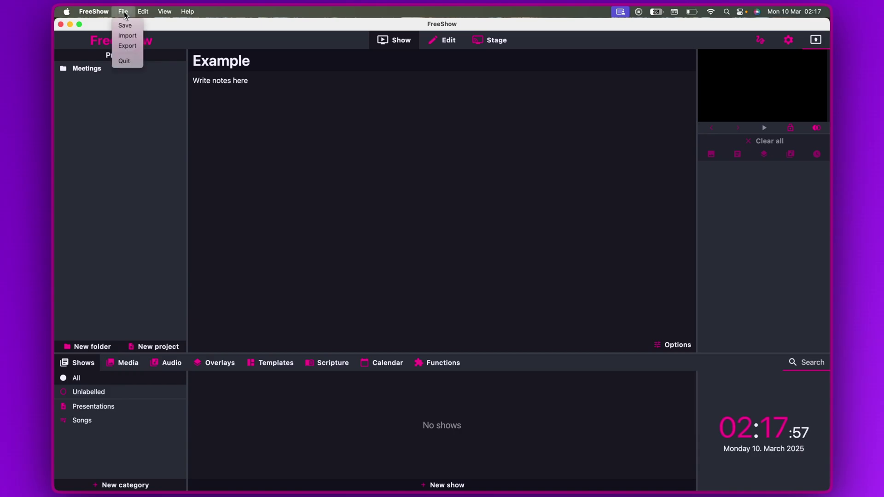
left_click(132, 36)
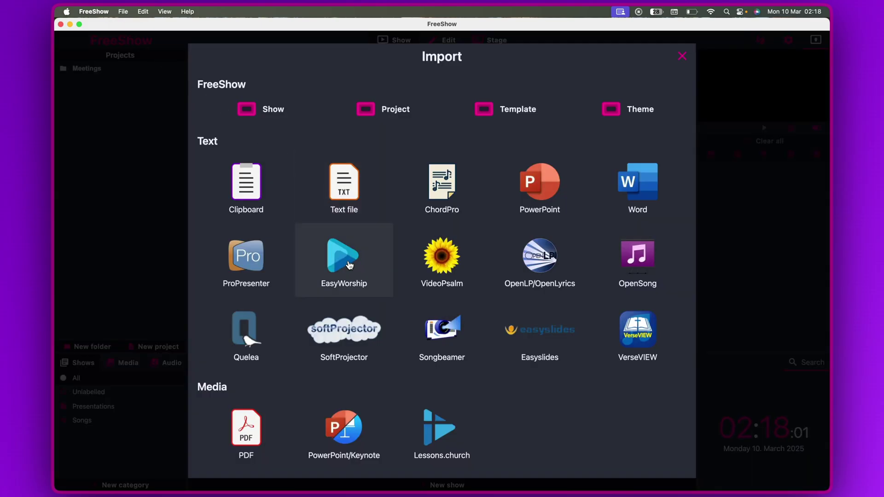
left_click(350, 265)
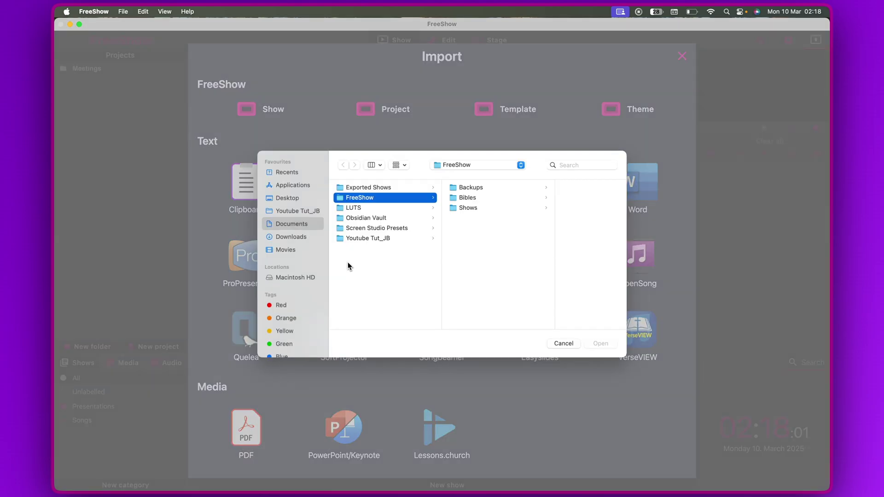
left_click(306, 238)
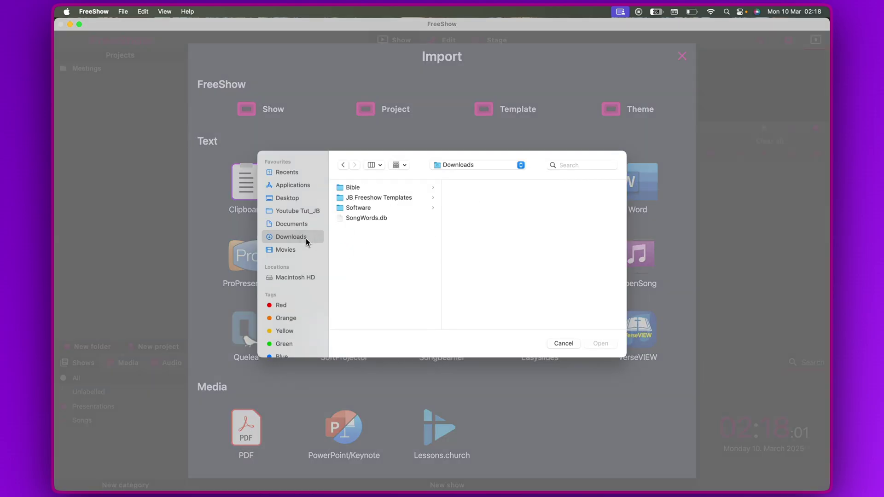
left_click(377, 219)
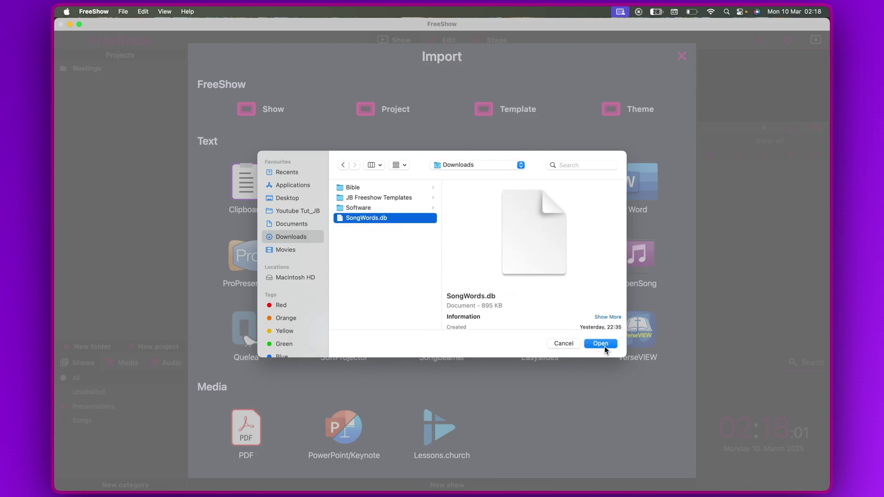
left_click(600, 344)
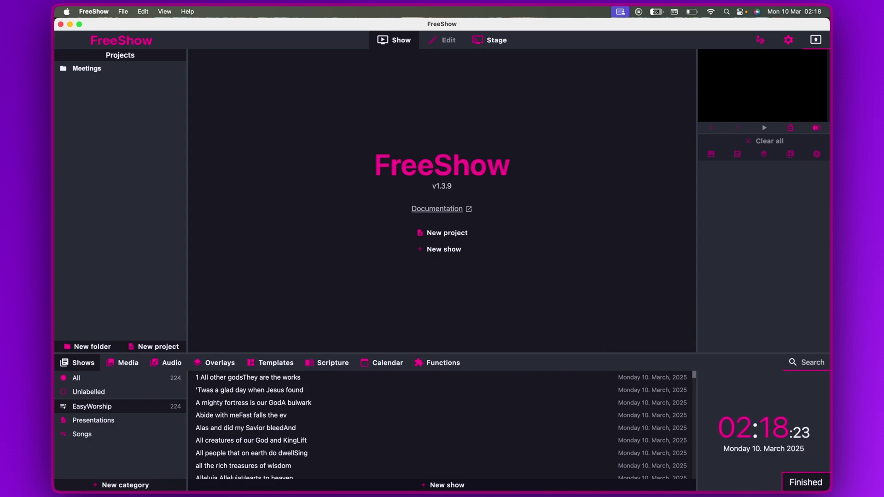
Save the shows, give All other gods the Small Bold template, and show Verse 1 on output.
key("super+s")
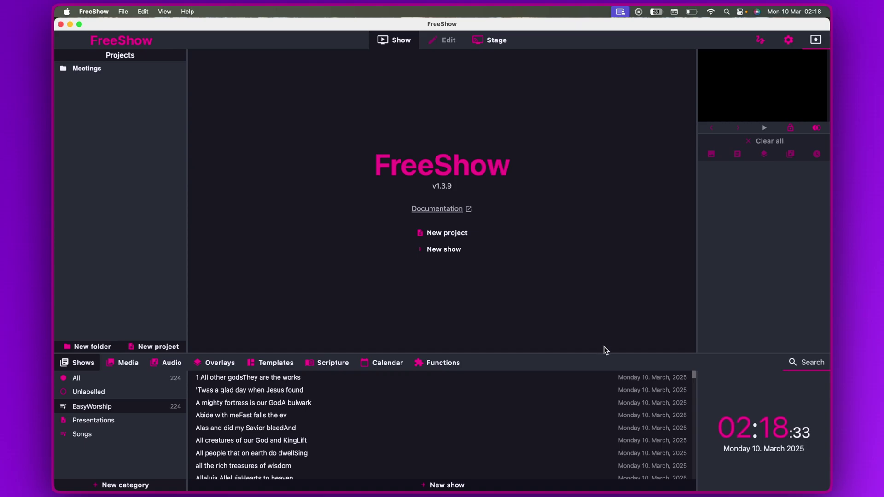
left_click(266, 379)
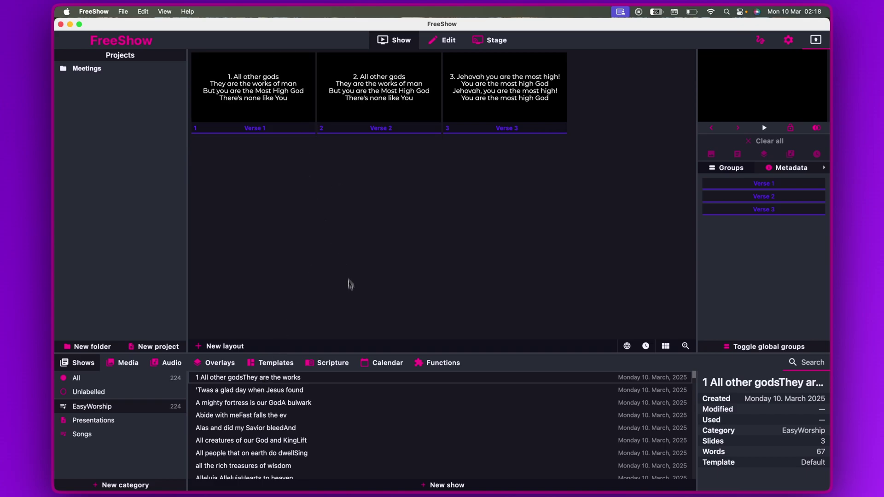
left_click(285, 364)
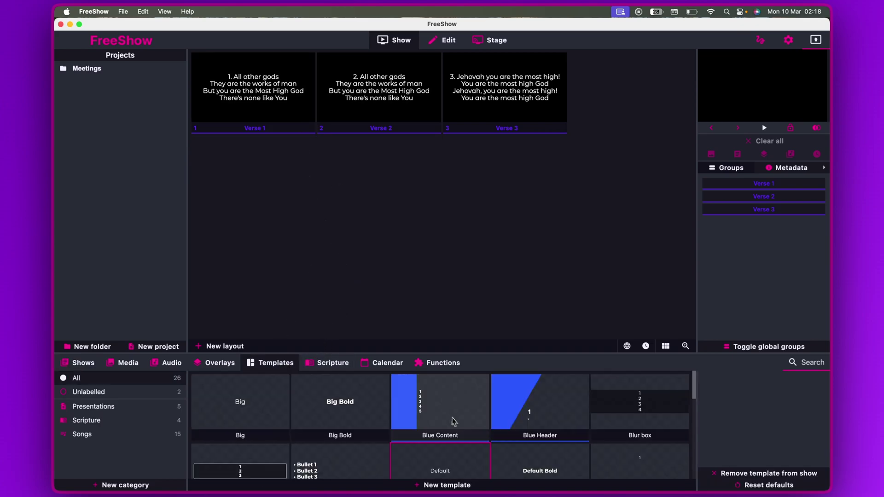
scroll(529, 433, "down", 5)
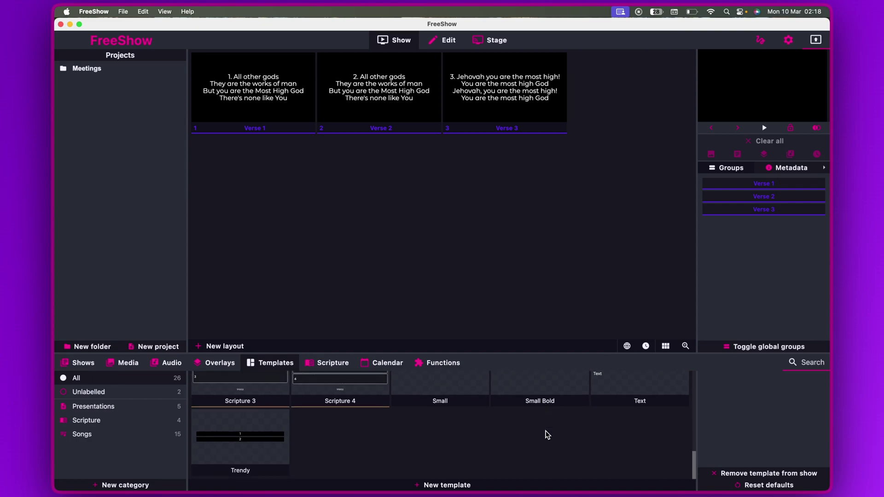
scroll(554, 409, "up", 1)
left_click(546, 409)
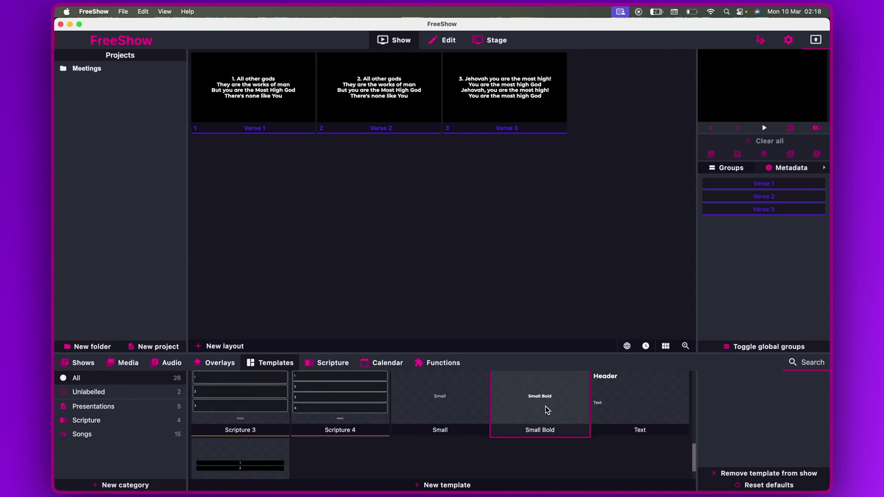
left_click(294, 85)
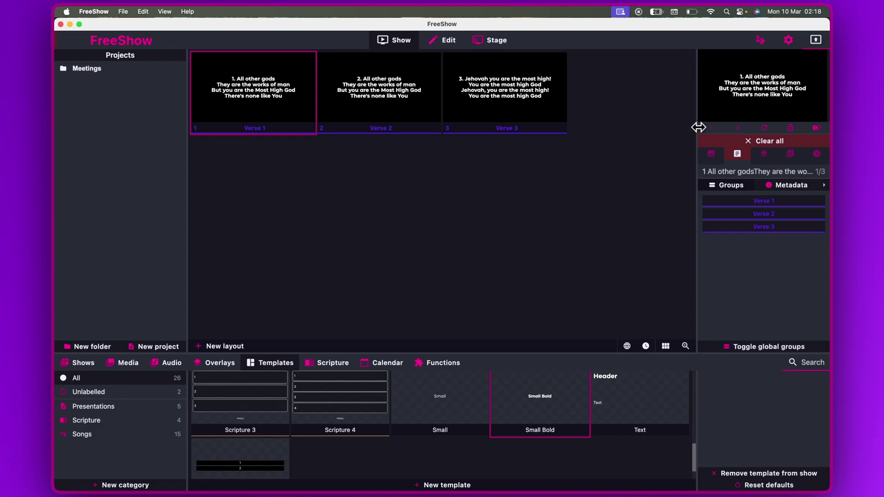
left_click_drag(697, 127, 594, 134)
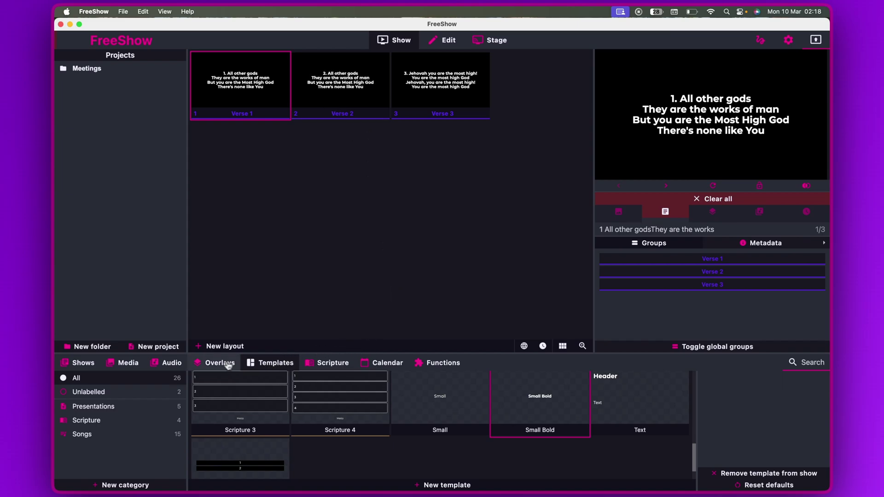
Open 'A mighty fortress is our God' from the shows list and put its Verse 1 live.
left_click(92, 365)
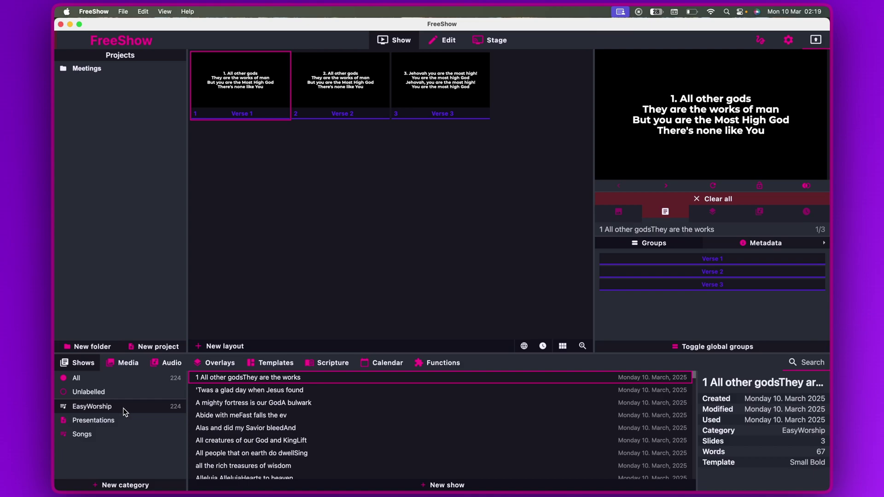
left_click(272, 404)
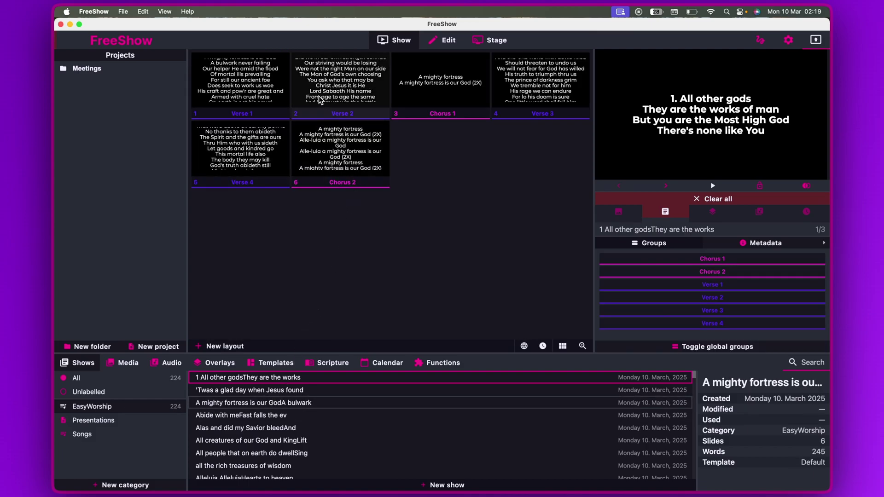
left_click(242, 85)
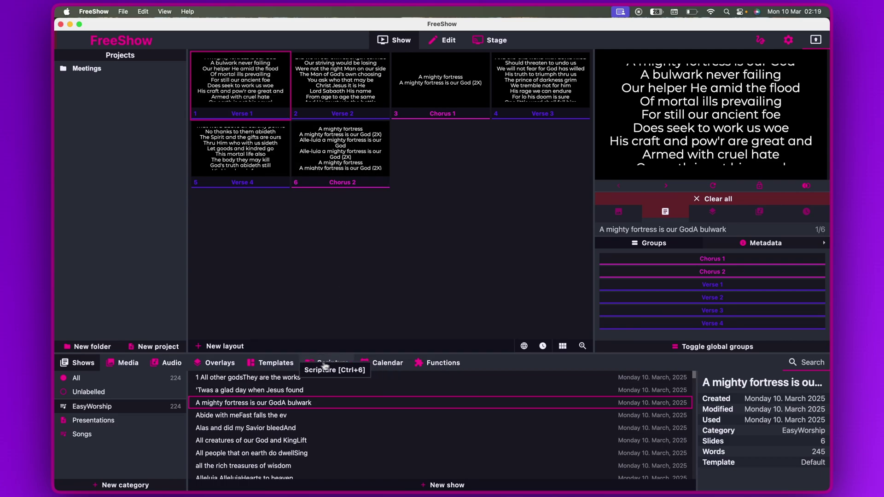
Apply the Small Bold template to A mighty fortress and refresh Verse 1 on the output.
left_click(275, 363)
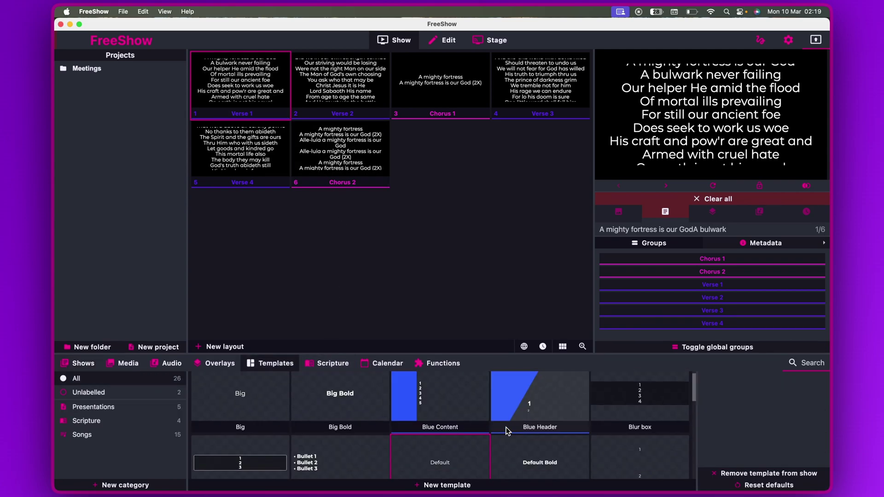
scroll(507, 431, "down", 10)
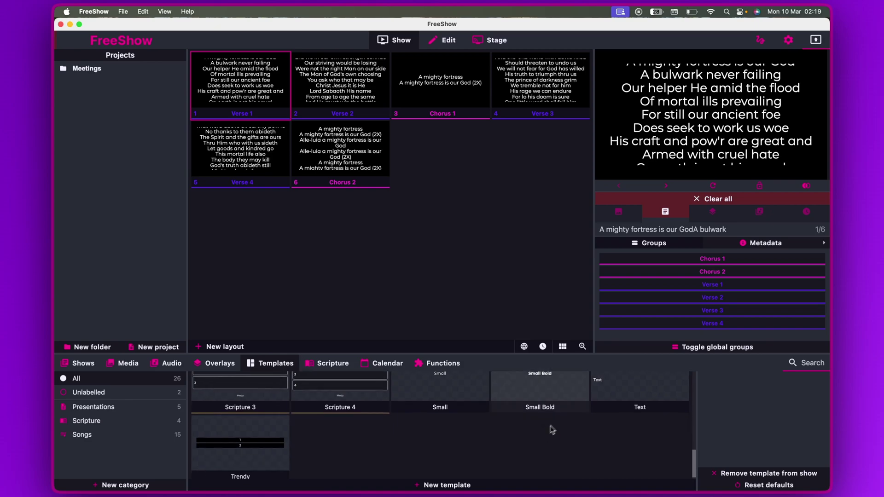
left_click(554, 408)
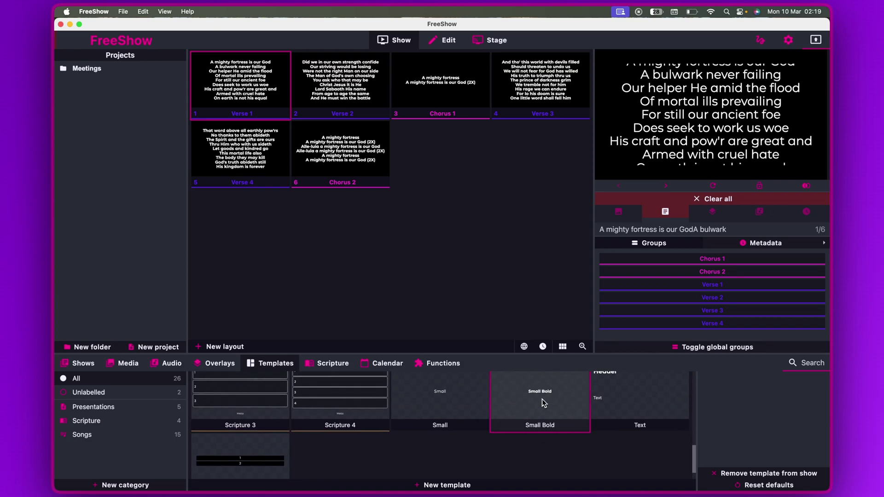
right_click(543, 399)
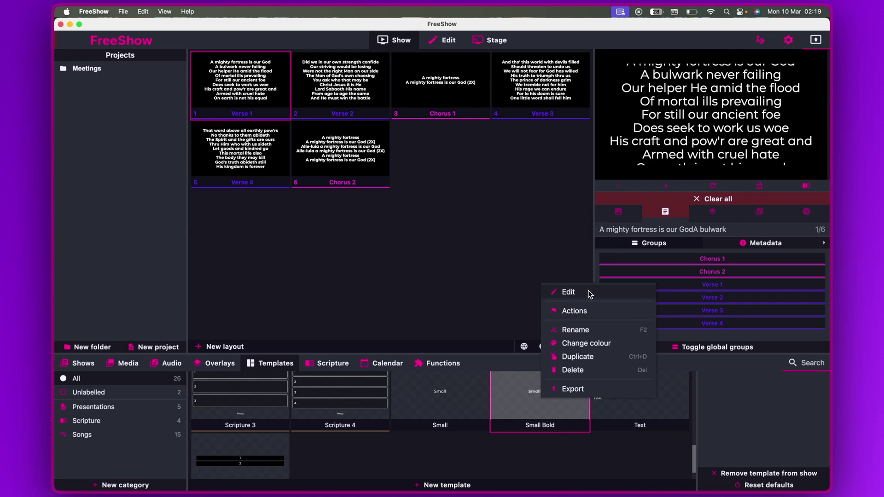
left_click(533, 457)
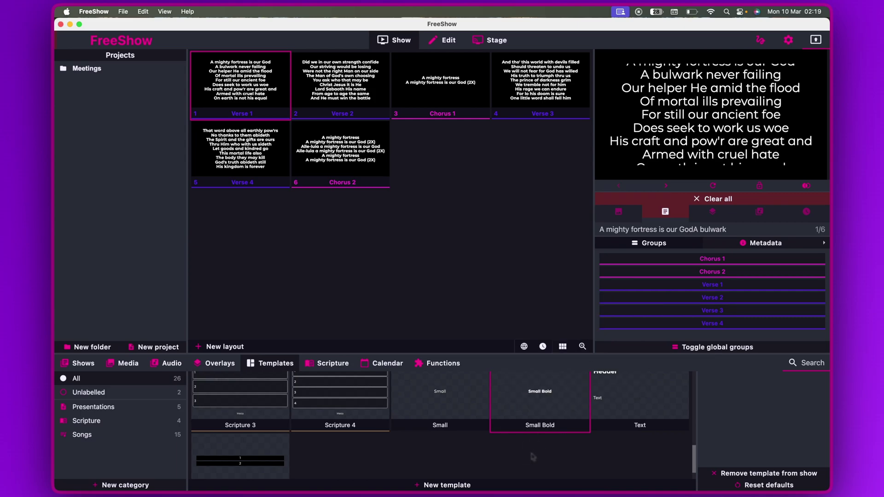
left_click(244, 95)
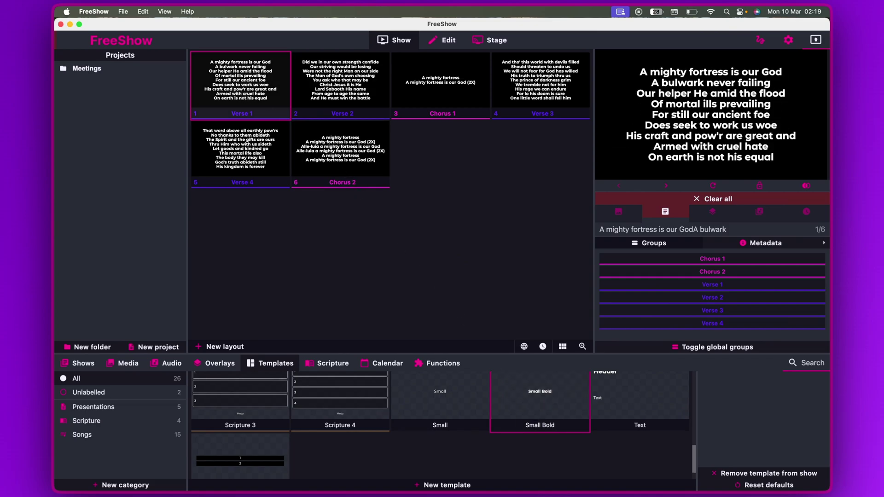
Split the Verse 1 and Verse 2 slides each into two slides.
right_click(245, 81)
mouse_move(311, 134)
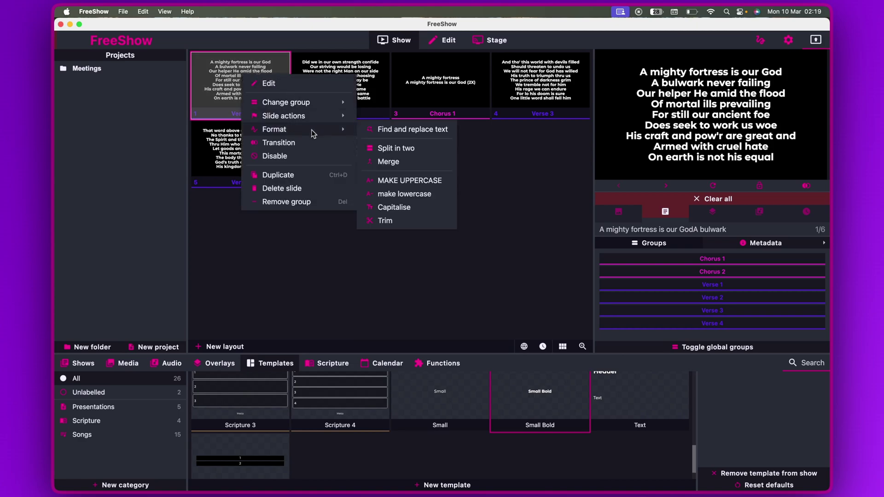
left_click(397, 149)
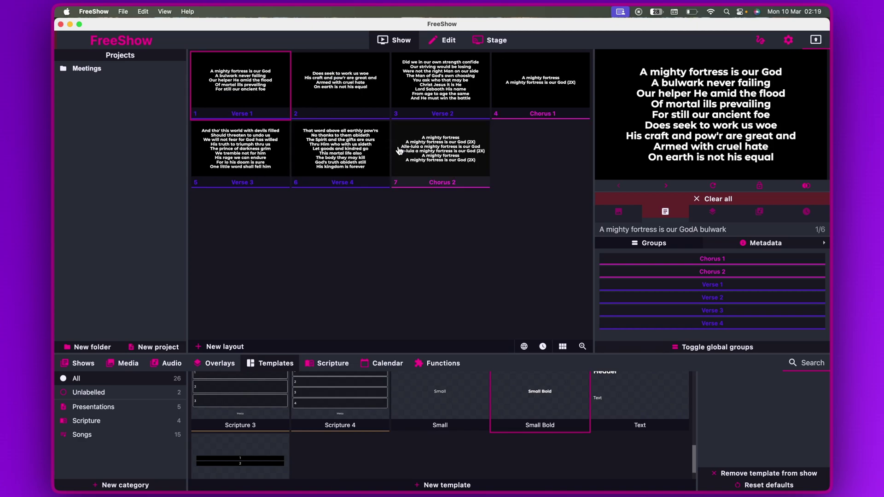
right_click(435, 77)
mouse_move(492, 128)
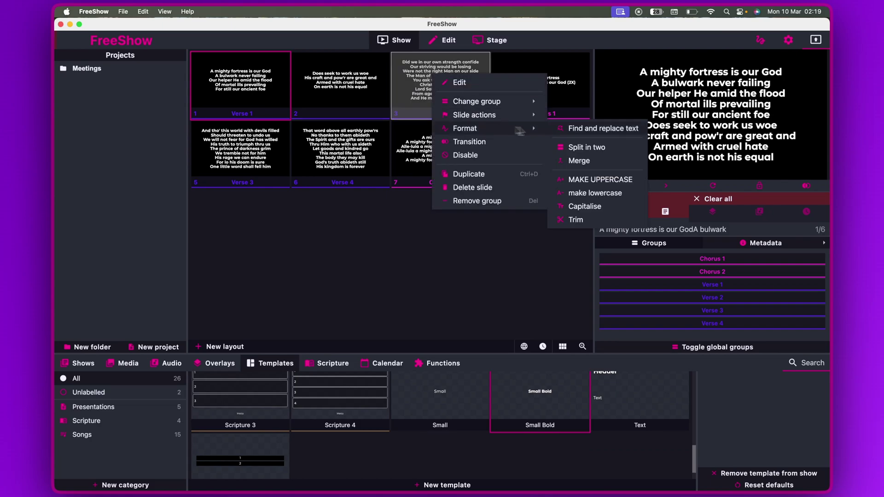
left_click(587, 150)
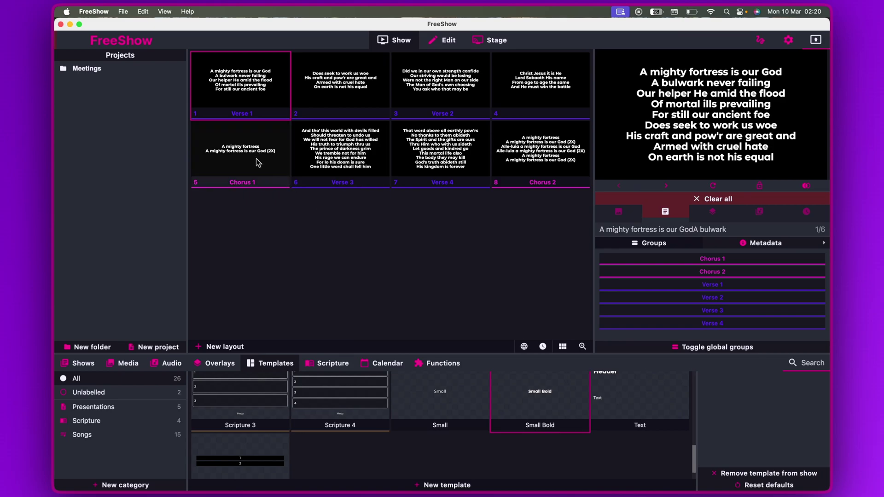
Split Verse 3 in two, then split its first part again into three slides total.
right_click(322, 148)
mouse_move(364, 188)
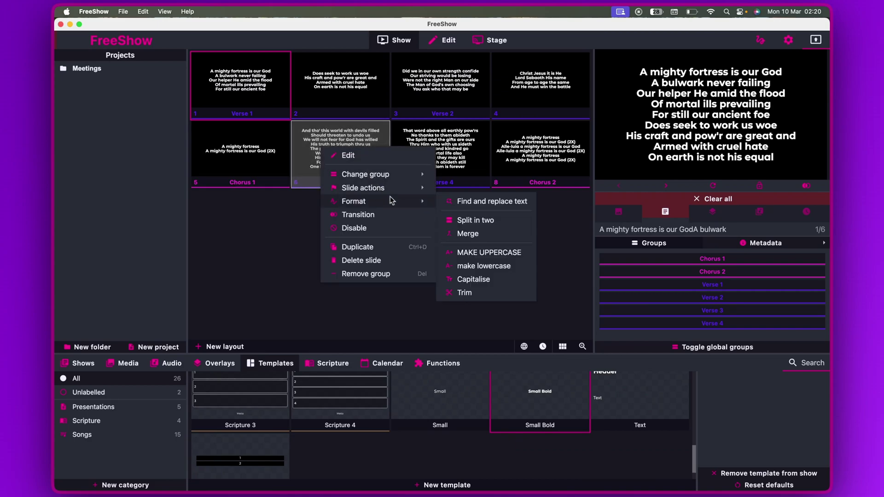
left_click(483, 221)
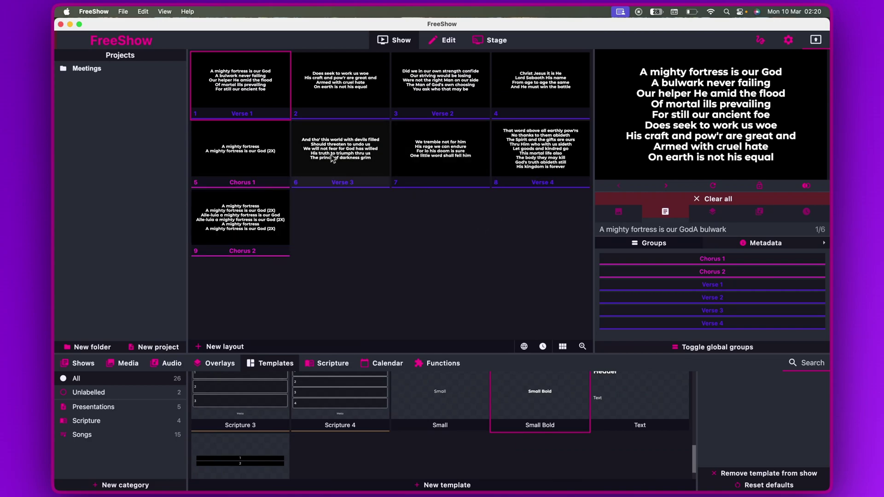
right_click(344, 150)
mouse_move(429, 201)
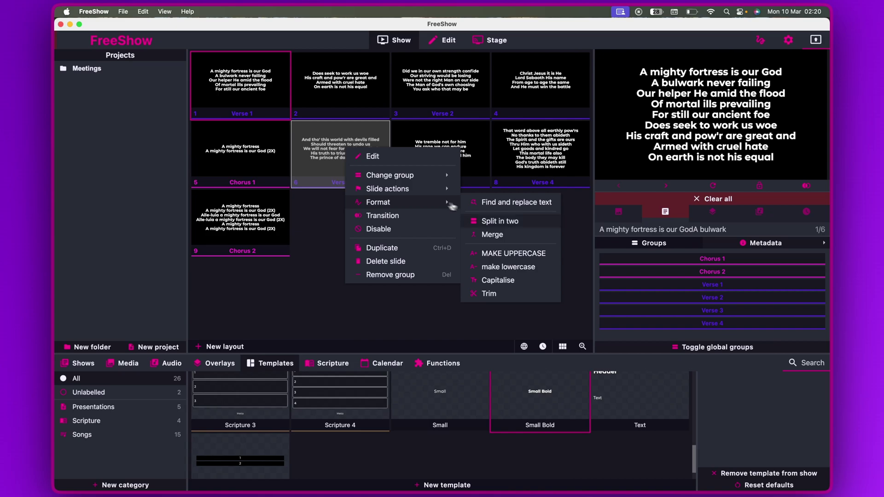
left_click(503, 222)
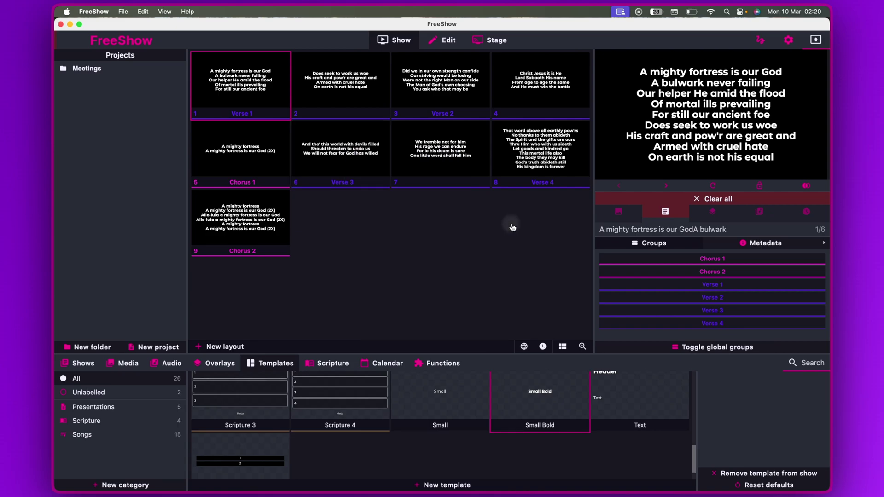
Select slides 6 and 7 and merge them with Format > Merge into a Verse 5 slide.
left_click(436, 161)
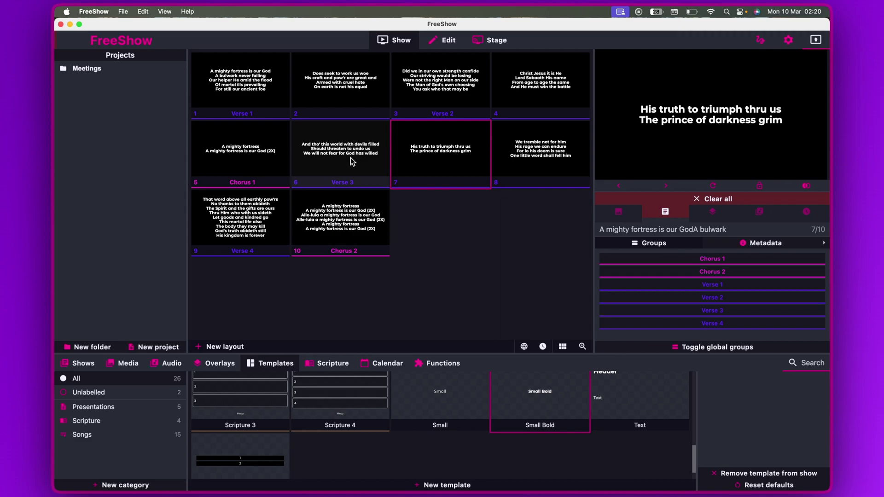
left_click(335, 156)
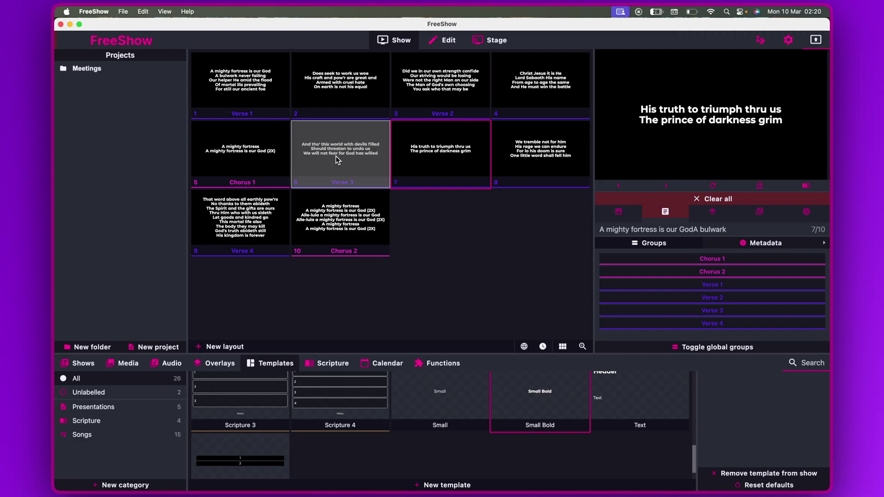
left_click(439, 156, "shift")
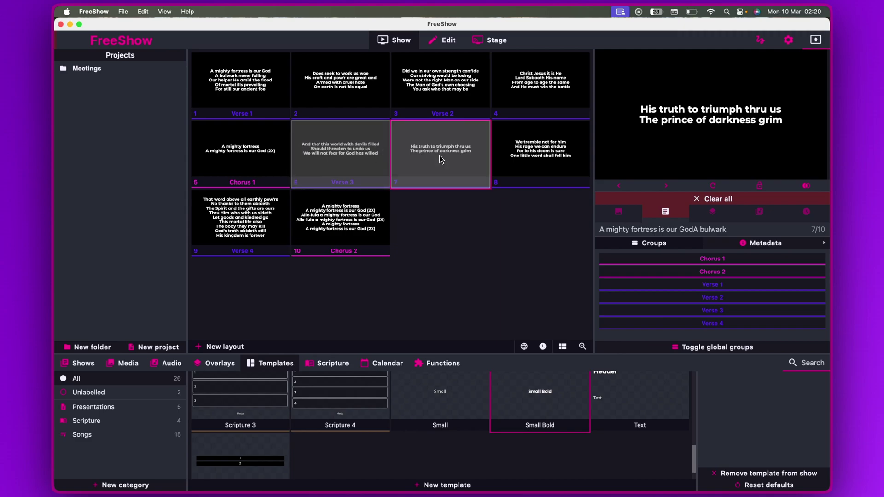
right_click(439, 155)
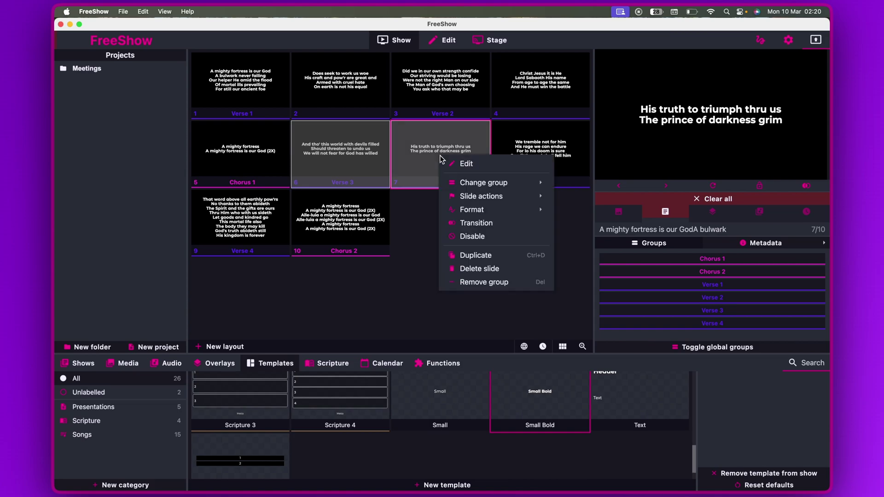
mouse_move(500, 194)
mouse_move(502, 209)
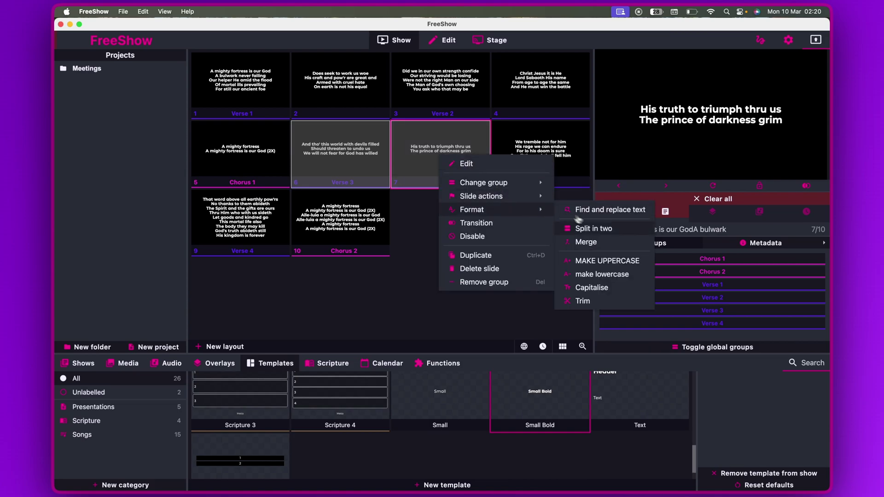
left_click(585, 242)
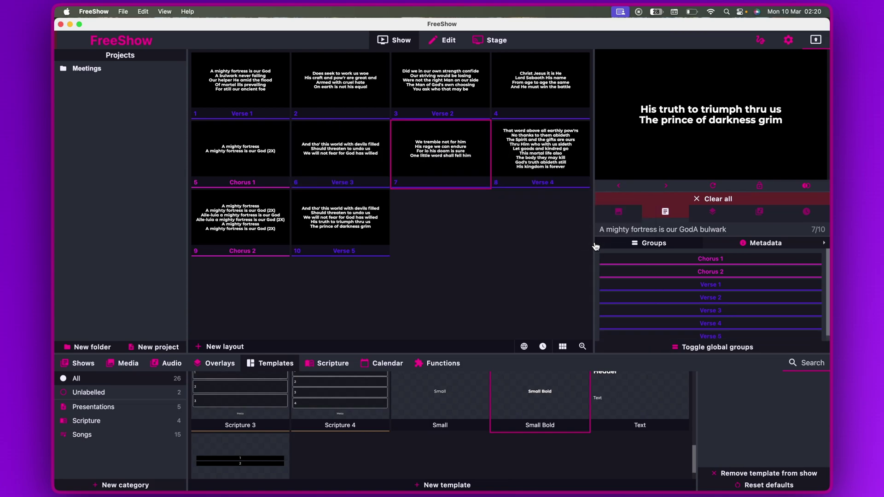